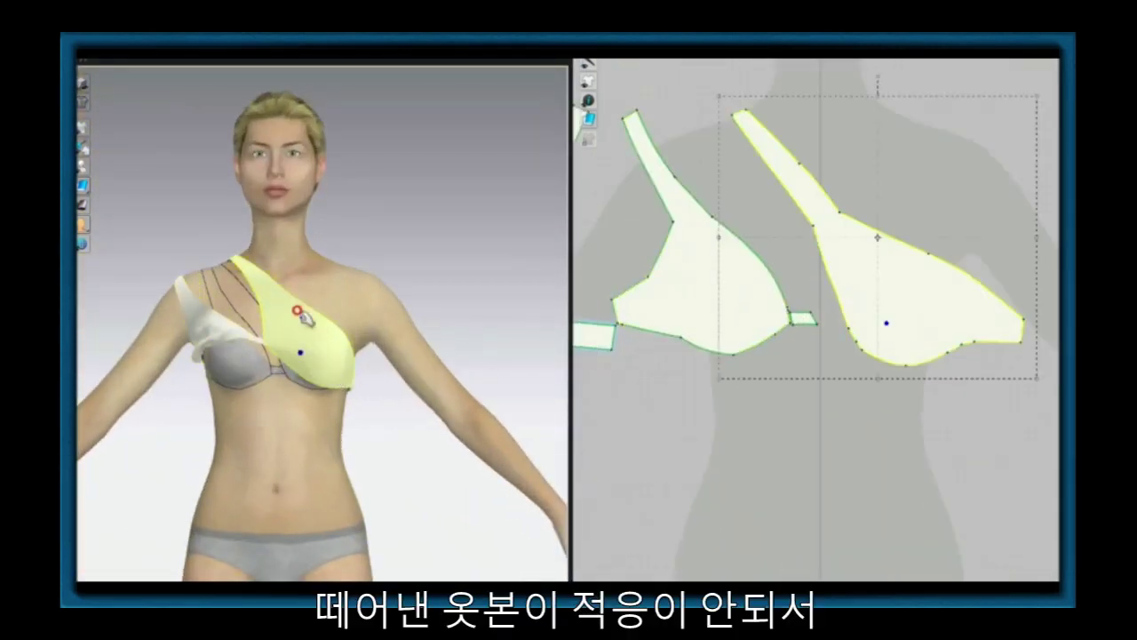
Drag the second bra cup down the body, then check its fit from the avatar's back
{"action": "left_click_drag", "start_coordinate": [302, 317], "coordinate": [339, 414]}
{"action": "right_click_drag", "start_coordinate": [303, 374], "coordinate": [134, 374]}
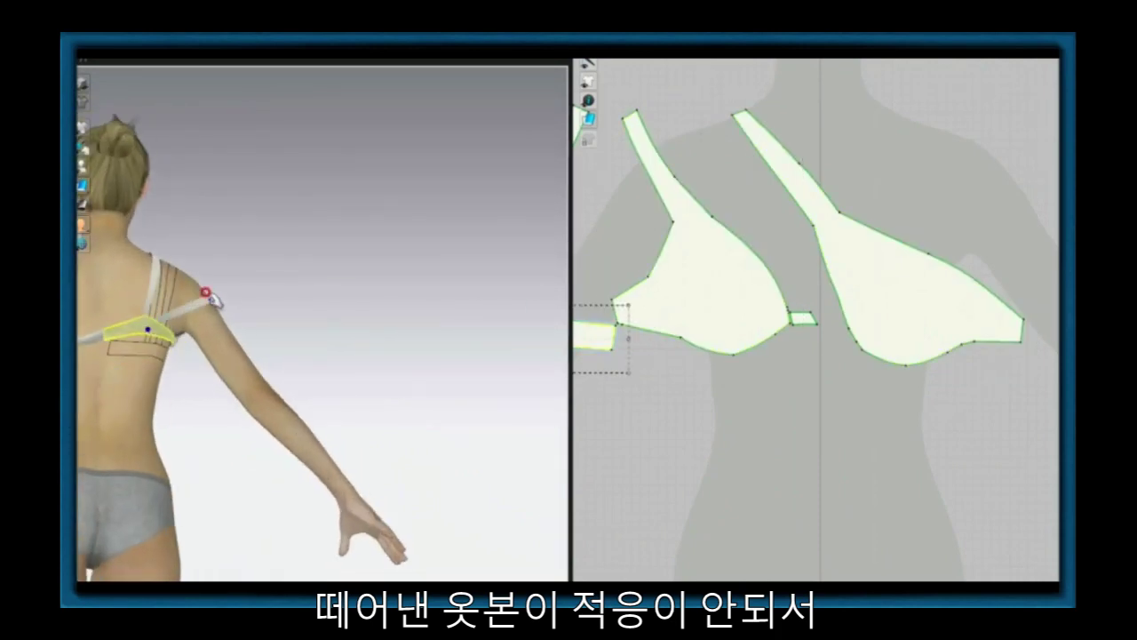
{"action": "right_click", "coordinate": [133, 373]}
{"action": "left_click", "coordinate": [169, 382]}
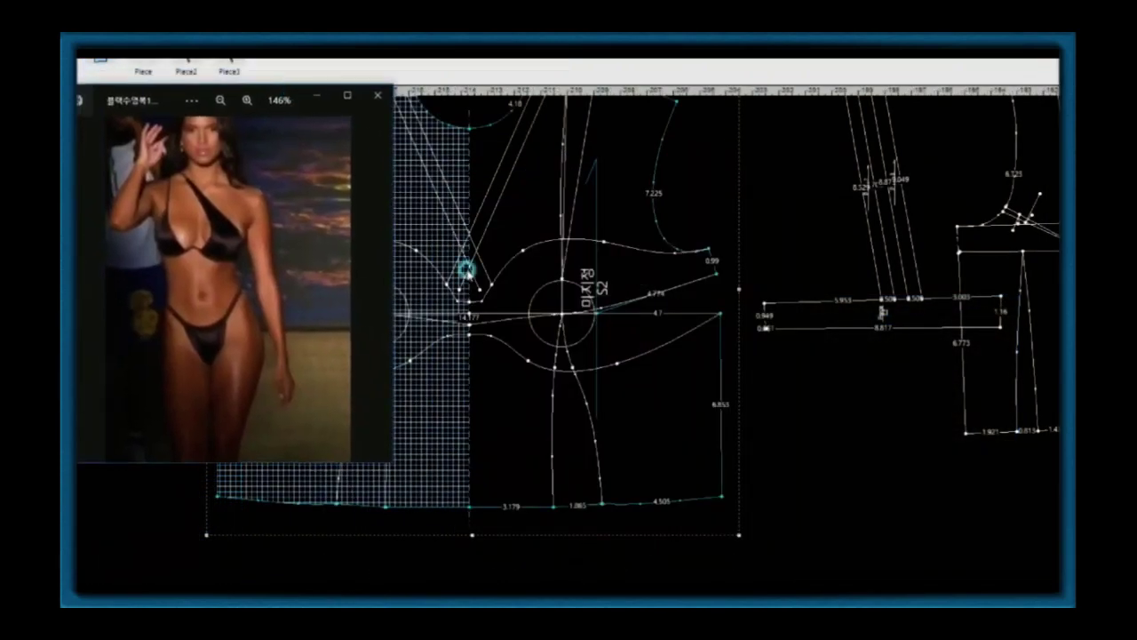
Zoom out on the bikini top draft and bring up its editing options
{"action": "scroll", "coordinate": [636, 329], "scroll_direction": "down", "scroll_amount": 2}
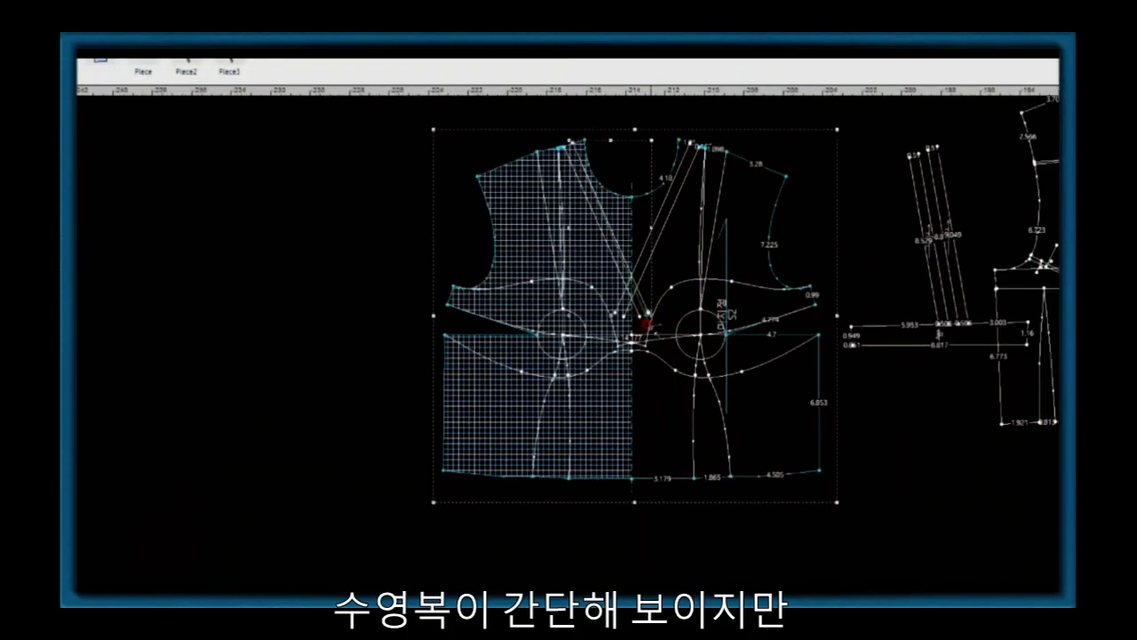
{"action": "right_click", "coordinate": [656, 324]}
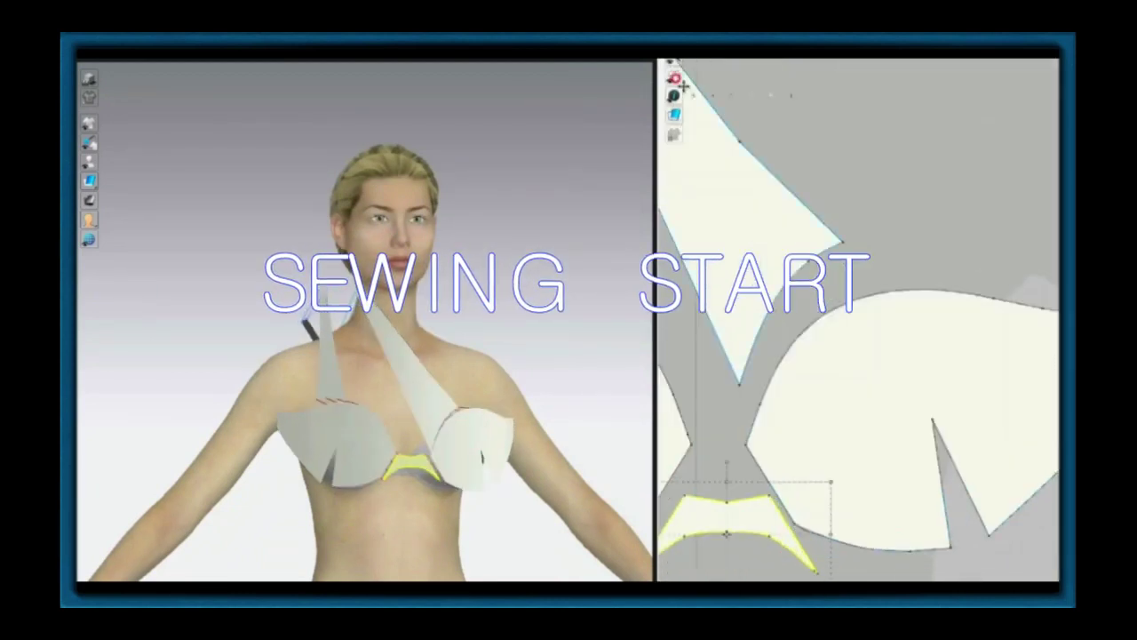
Arrange the placed cup and strap pieces of the bikini top in the 2D window
{"action": "scroll", "coordinate": [962, 486], "scroll_direction": "up", "scroll_amount": 2}
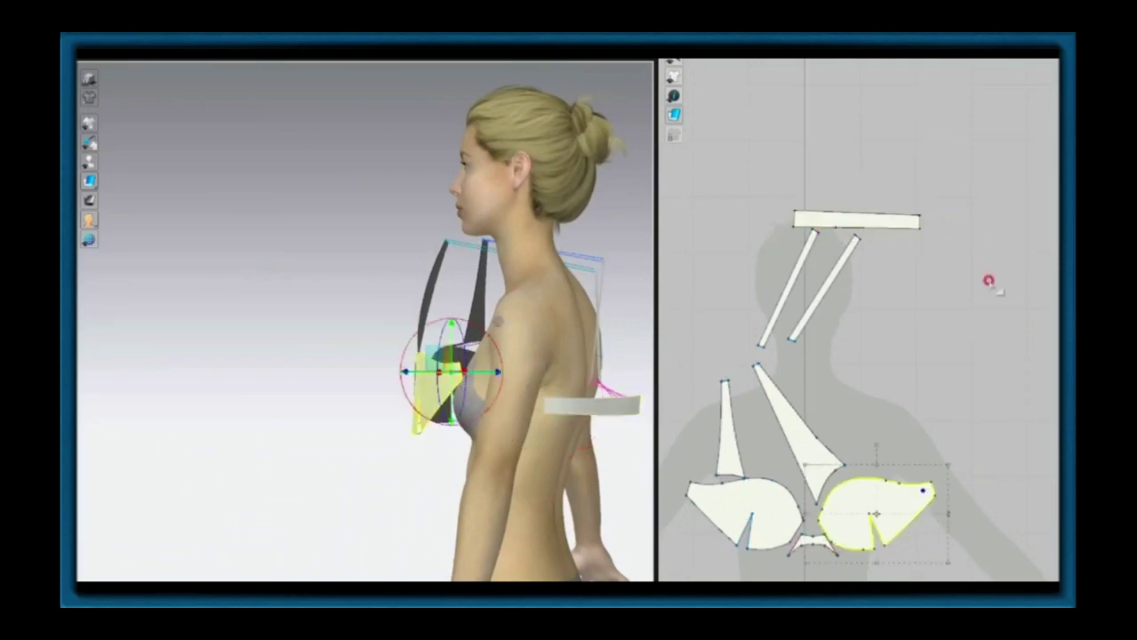
{"action": "left_click", "coordinate": [892, 202]}
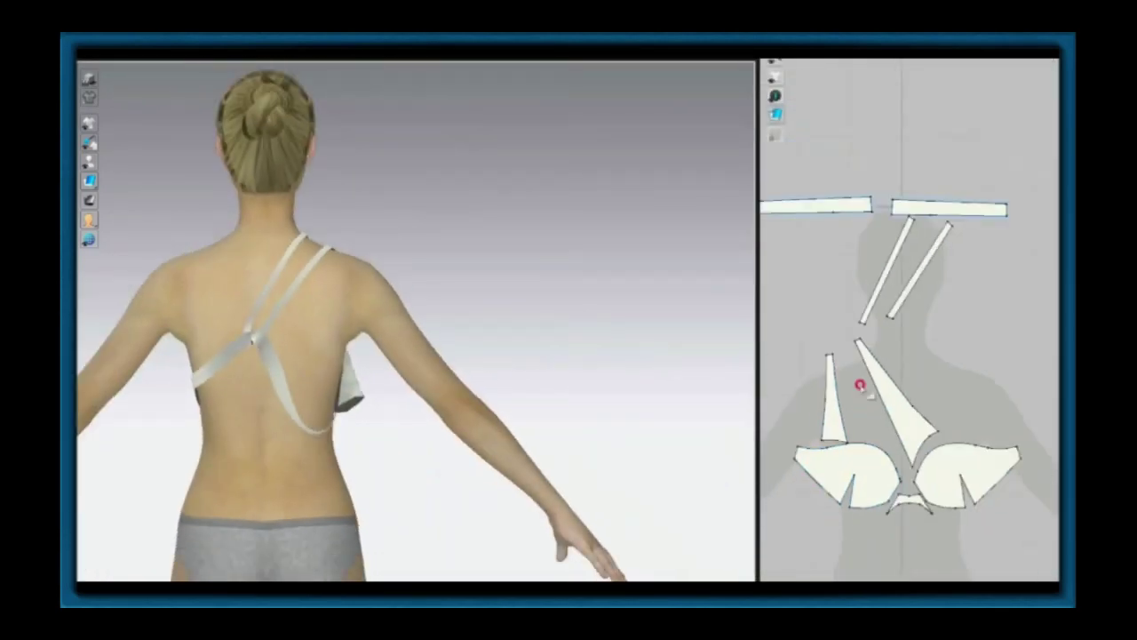
{"action": "left_click", "coordinate": [702, 255]}
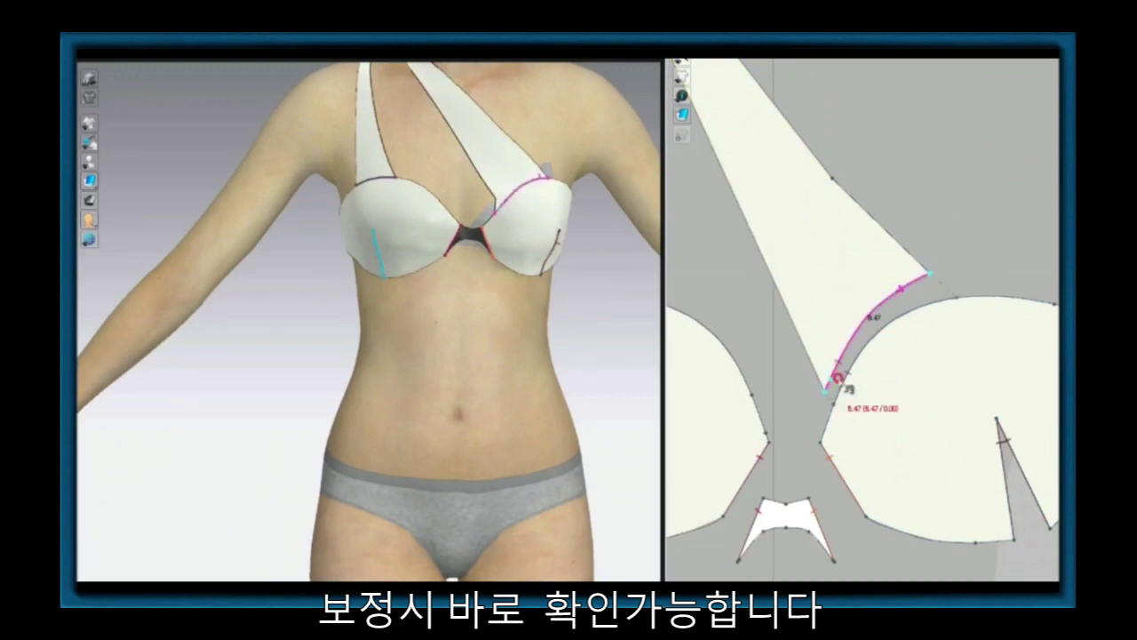
Reshape the strap's curved edge with a new curve
{"action": "right_click", "coordinate": [880, 303]}
{"action": "left_click", "coordinate": [919, 338]}
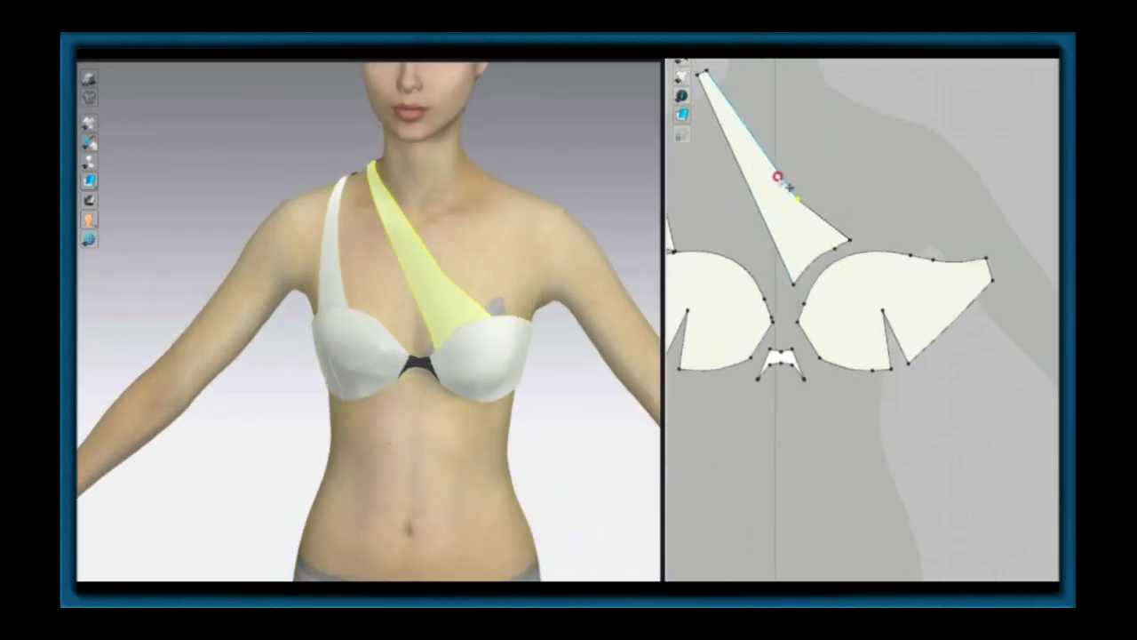
{"action": "scroll", "coordinate": [785, 181], "scroll_direction": "up", "scroll_amount": 3}
{"action": "scroll", "coordinate": [721, 131], "scroll_direction": "down", "scroll_amount": 2}
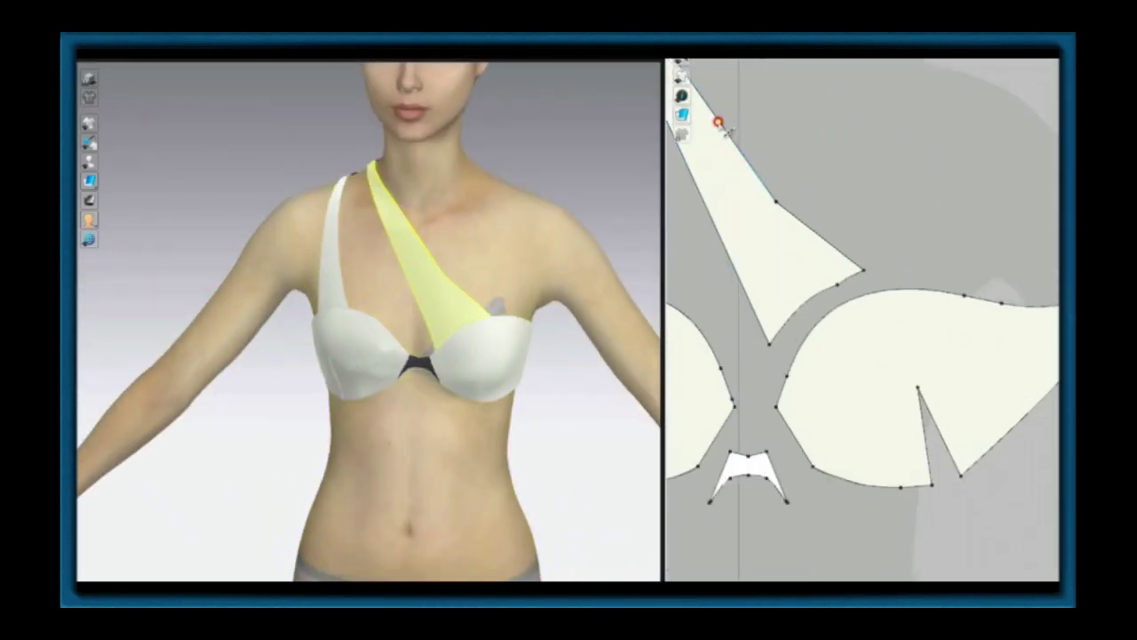
{"action": "scroll", "coordinate": [685, 172], "scroll_direction": "down", "scroll_amount": 2}
{"action": "scroll", "coordinate": [782, 240], "scroll_direction": "up", "scroll_amount": 5}
{"action": "scroll", "coordinate": [787, 300], "scroll_direction": "down", "scroll_amount": 3}
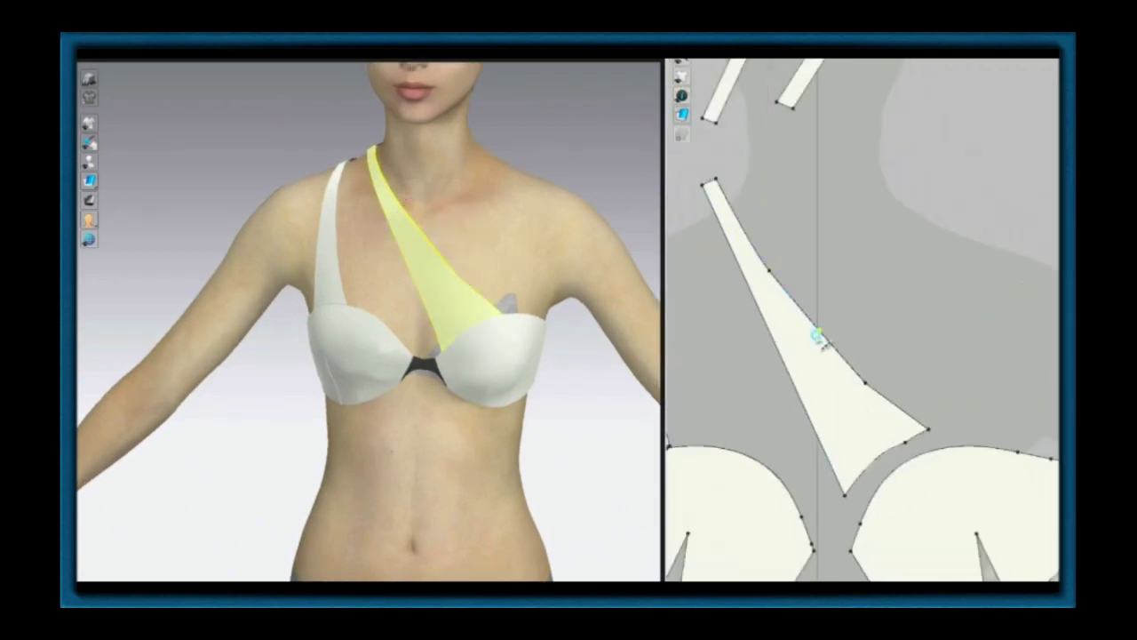
{"action": "scroll", "coordinate": [819, 338], "scroll_direction": "up", "scroll_amount": 5}
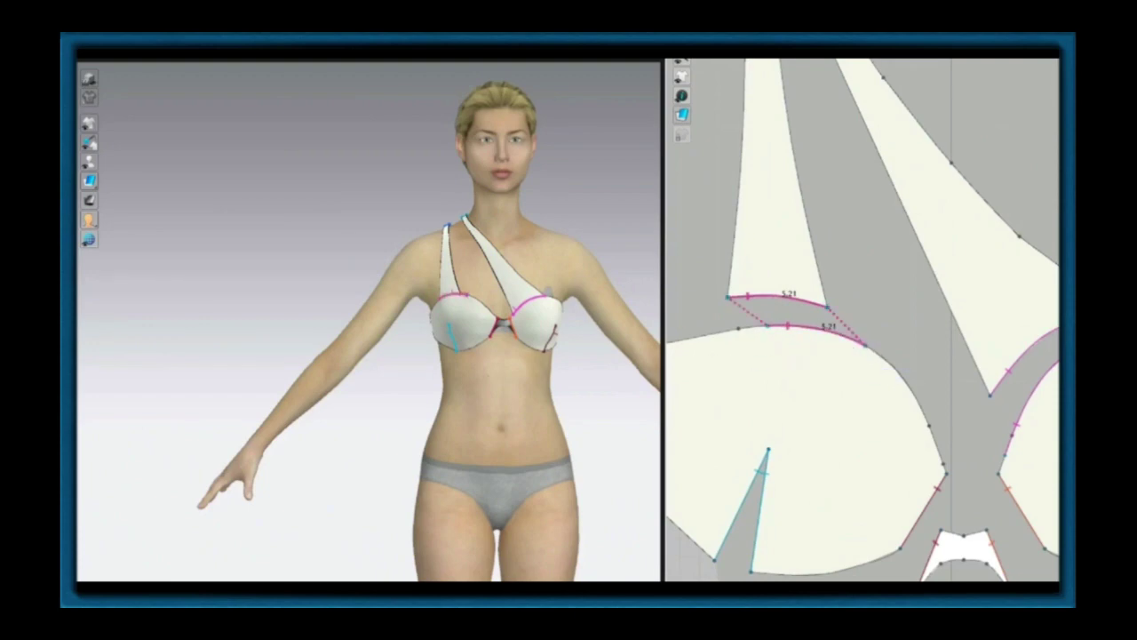
Display the sewing lines between the bikini top pieces
{"action": "left_click", "coordinate": [798, 314]}
{"action": "right_click", "coordinate": [805, 316]}
{"action": "left_click", "coordinate": [727, 301]}
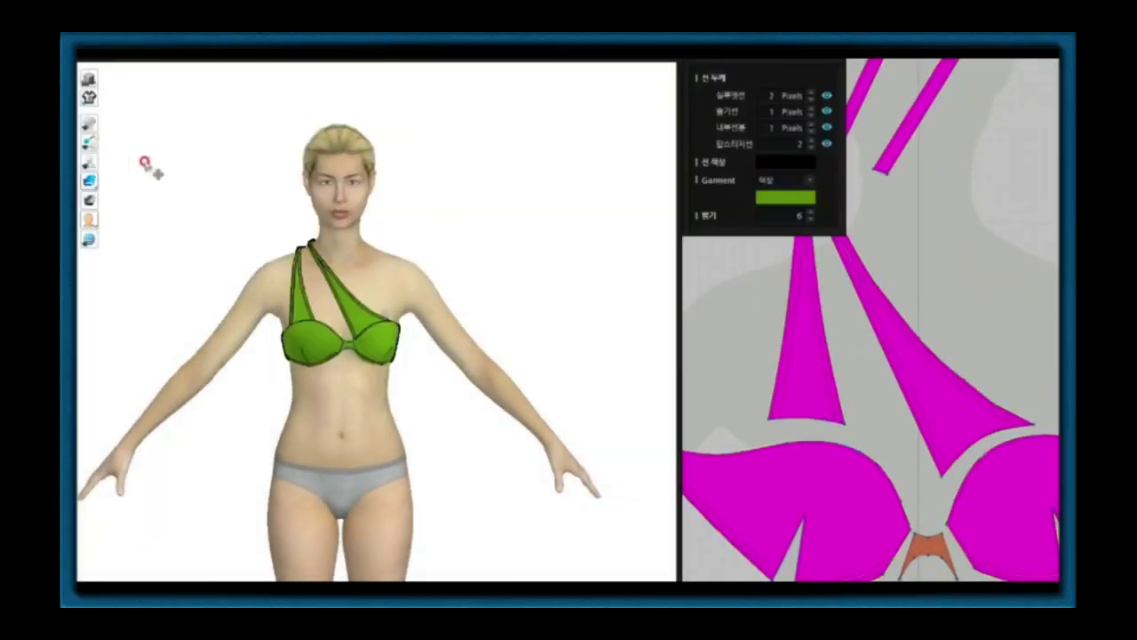
{"action": "right_click_drag", "start_coordinate": [145, 163], "coordinate": [339, 382]}
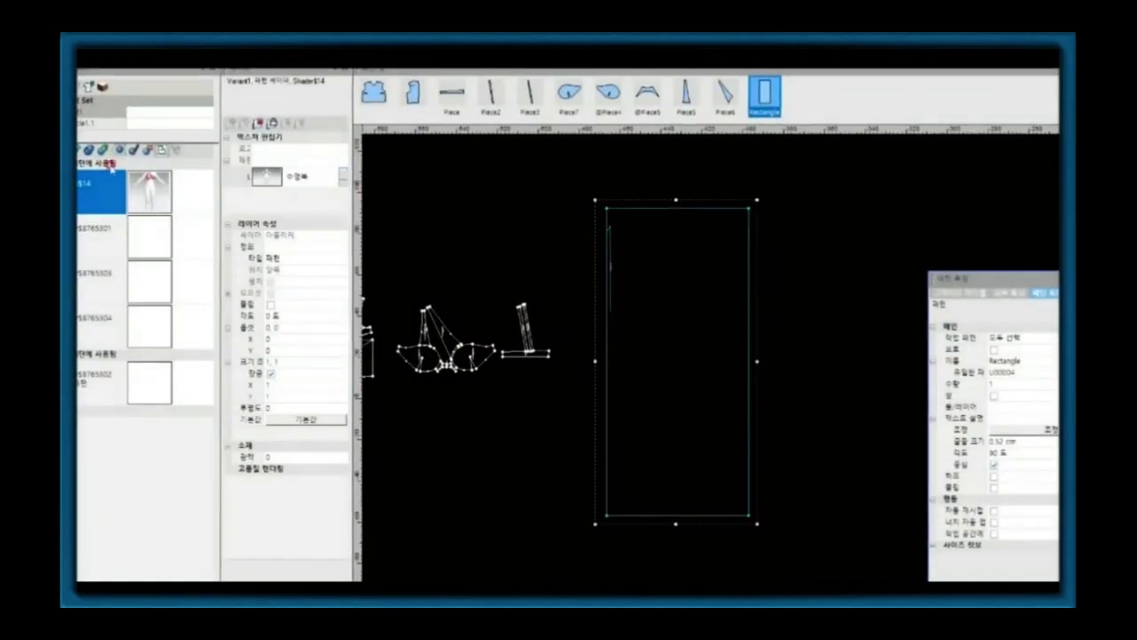
Fill the rectangle with the swimsuit image texture, scaled to size 1
{"action": "left_click", "coordinate": [342, 176]}
{"action": "double_click", "coordinate": [298, 246]}
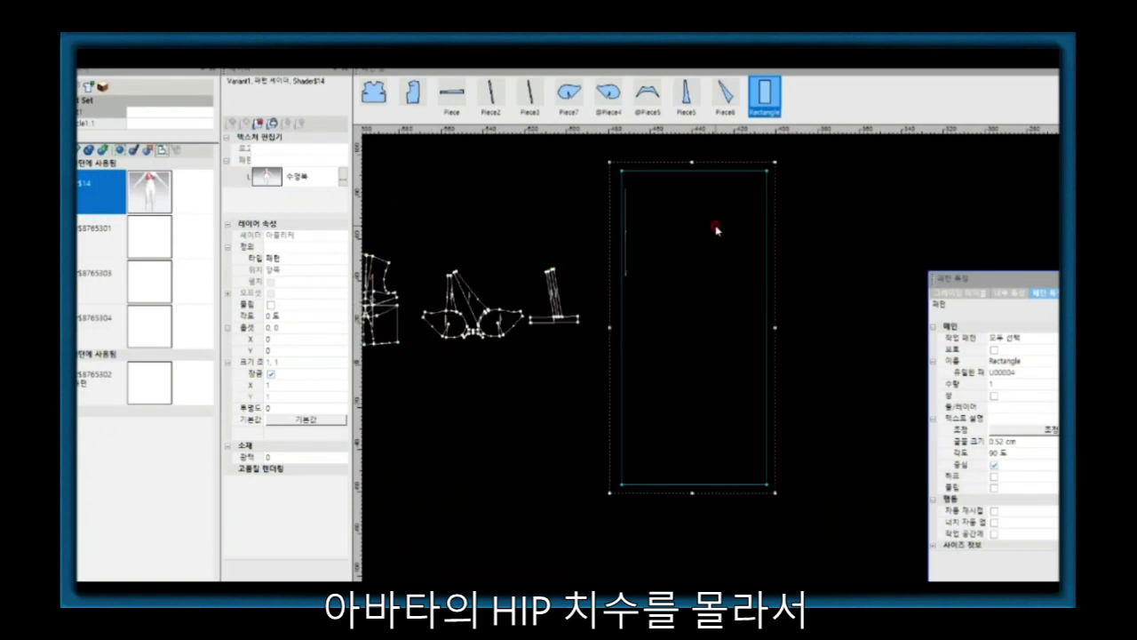
{"action": "left_click", "coordinate": [767, 167]}
{"action": "key", "text": "Return"}
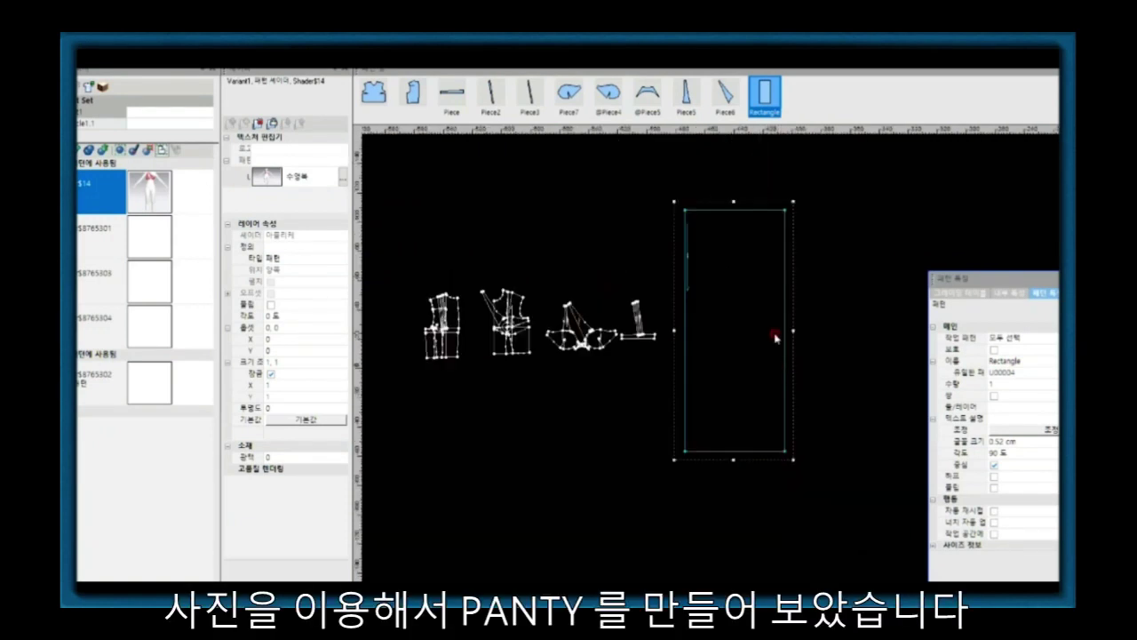
{"action": "type", "text": "1"}
{"action": "key", "text": "Return"}
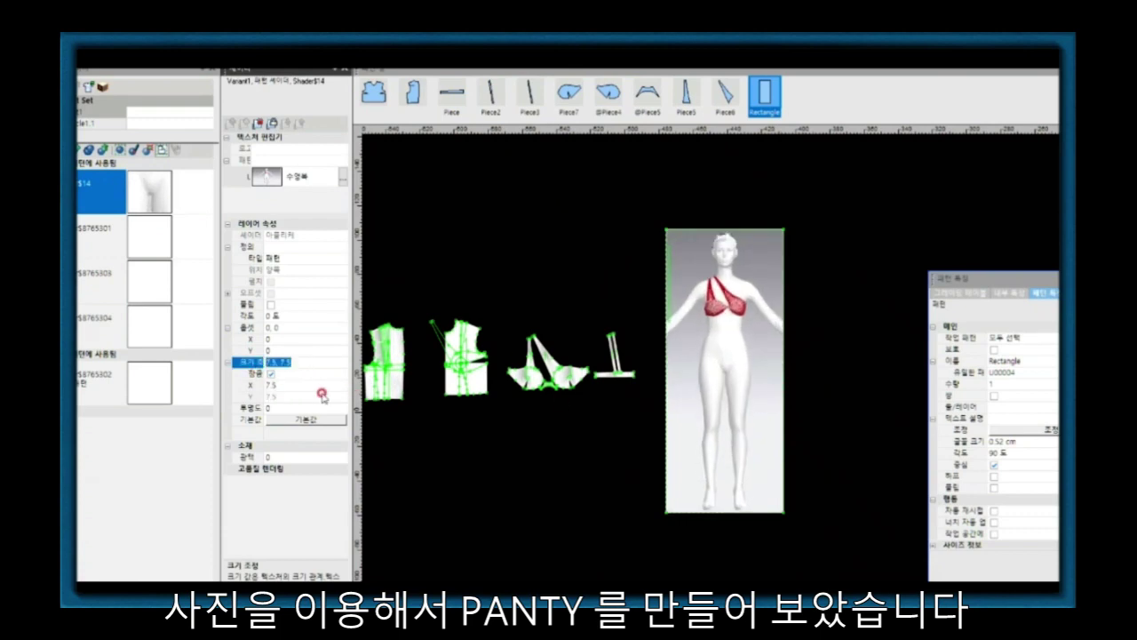
Trace a closed triangular panty outline from hip to hip down to the crotch
{"action": "scroll", "coordinate": [752, 463], "scroll_direction": "up", "scroll_amount": 2}
{"action": "scroll", "coordinate": [681, 376], "scroll_direction": "up", "scroll_amount": 2}
{"action": "left_click", "coordinate": [630, 350]}
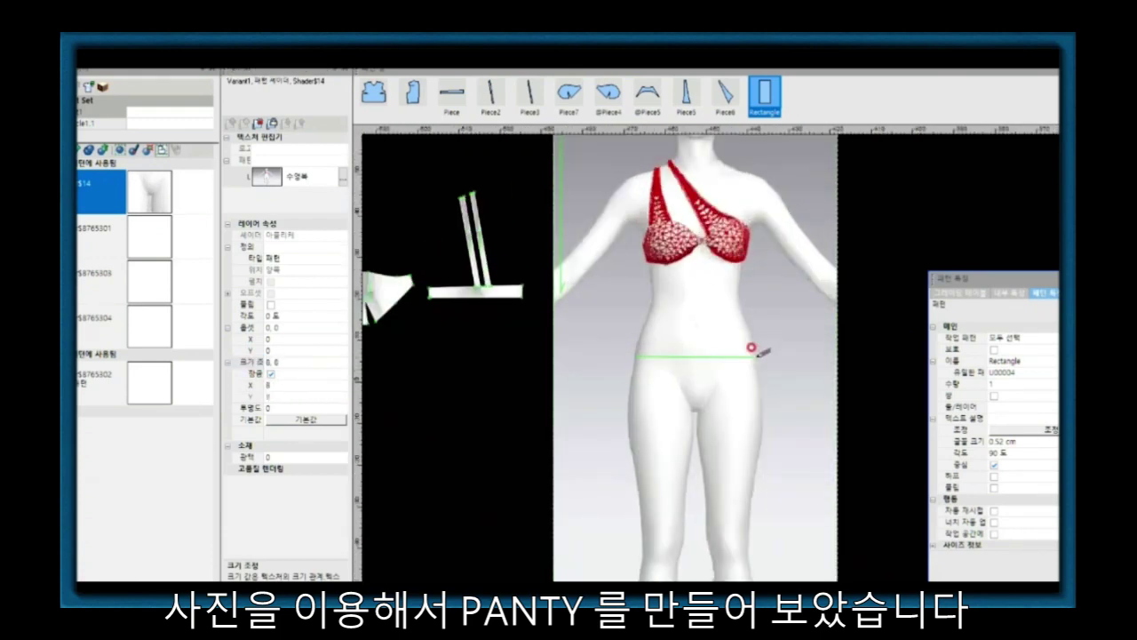
{"action": "left_click", "coordinate": [756, 347]}
{"action": "scroll", "coordinate": [756, 347], "scroll_direction": "up", "scroll_amount": 2}
{"action": "left_click", "coordinate": [717, 363]}
{"action": "scroll", "coordinate": [717, 364], "scroll_direction": "down", "scroll_amount": 2}
{"action": "right_click", "coordinate": [731, 213]}
{"action": "left_click", "coordinate": [755, 219]}
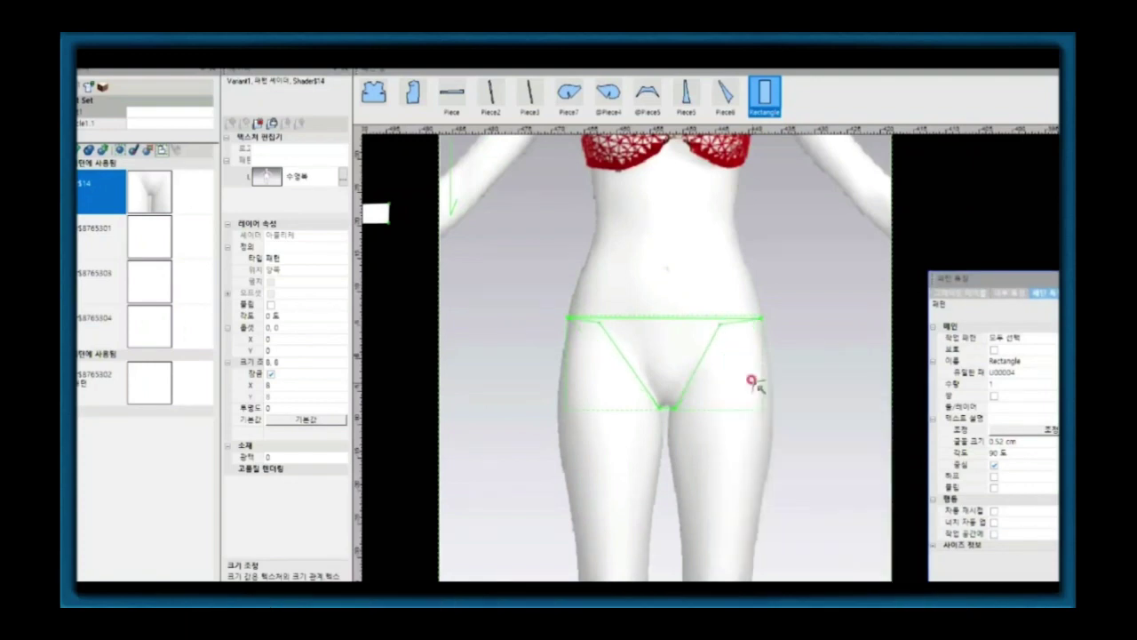
Bring up the options for the traced triangle
{"action": "scroll", "coordinate": [774, 299], "scroll_direction": "down", "scroll_amount": 1}
{"action": "scroll", "coordinate": [642, 325], "scroll_direction": "down", "scroll_amount": 2}
{"action": "scroll", "coordinate": [770, 364], "scroll_direction": "down", "scroll_amount": 2}
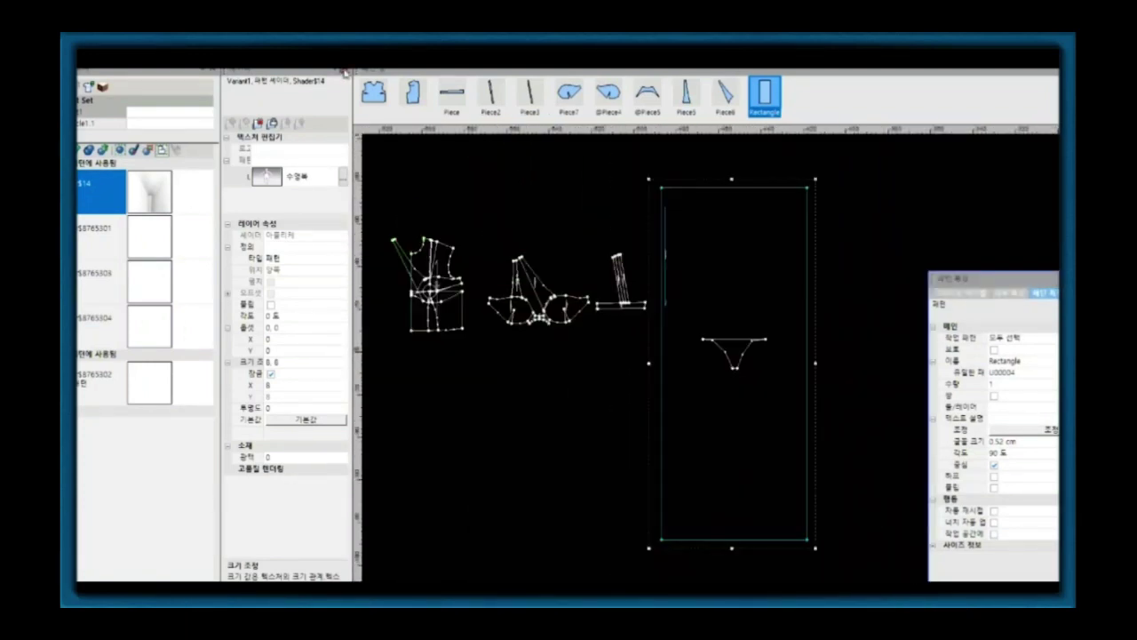
{"action": "scroll", "coordinate": [610, 370], "scroll_direction": "up", "scroll_amount": 3}
{"action": "scroll", "coordinate": [574, 396], "scroll_direction": "up", "scroll_amount": 2}
{"action": "right_click", "coordinate": [600, 226]}
Turn the traced outline into pattern piece Piece4 and inspect its point properties
{"action": "left_click", "coordinate": [618, 384]}
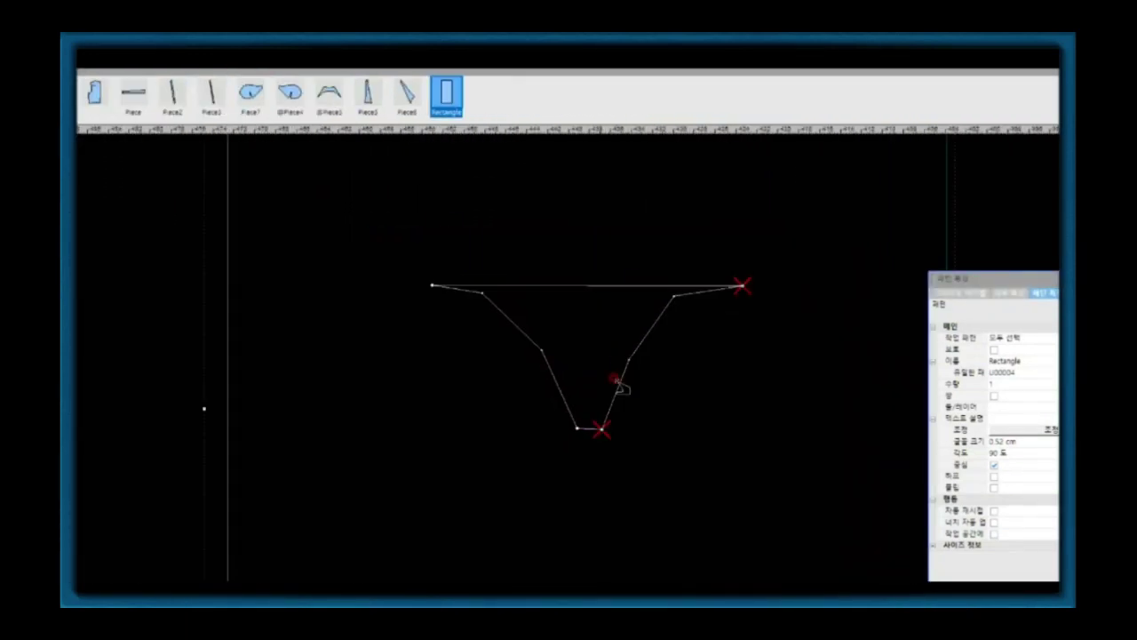
{"action": "scroll", "coordinate": [540, 393], "scroll_direction": "down", "scroll_amount": 1}
{"action": "scroll", "coordinate": [589, 315], "scroll_direction": "down", "scroll_amount": 2}
{"action": "scroll", "coordinate": [632, 319], "scroll_direction": "down", "scroll_amount": 3}
{"action": "scroll", "coordinate": [631, 320], "scroll_direction": "up", "scroll_amount": 5}
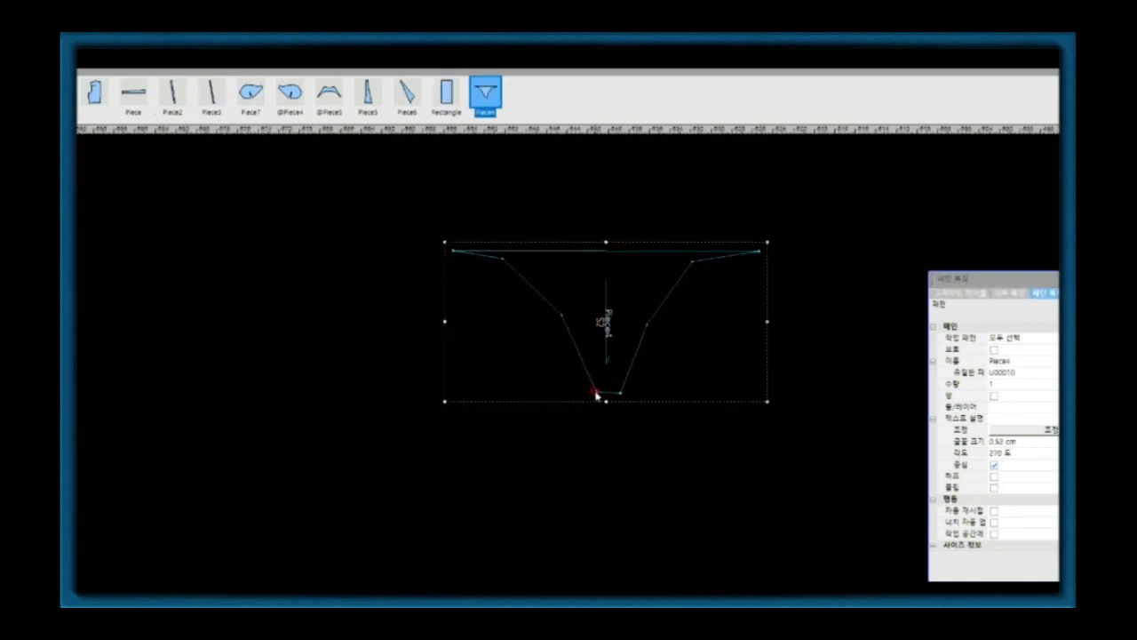
{"action": "double_click", "coordinate": [465, 310]}
{"action": "key", "text": "Escape"}
{"action": "scroll", "coordinate": [604, 362], "scroll_direction": "up", "scroll_amount": 2}
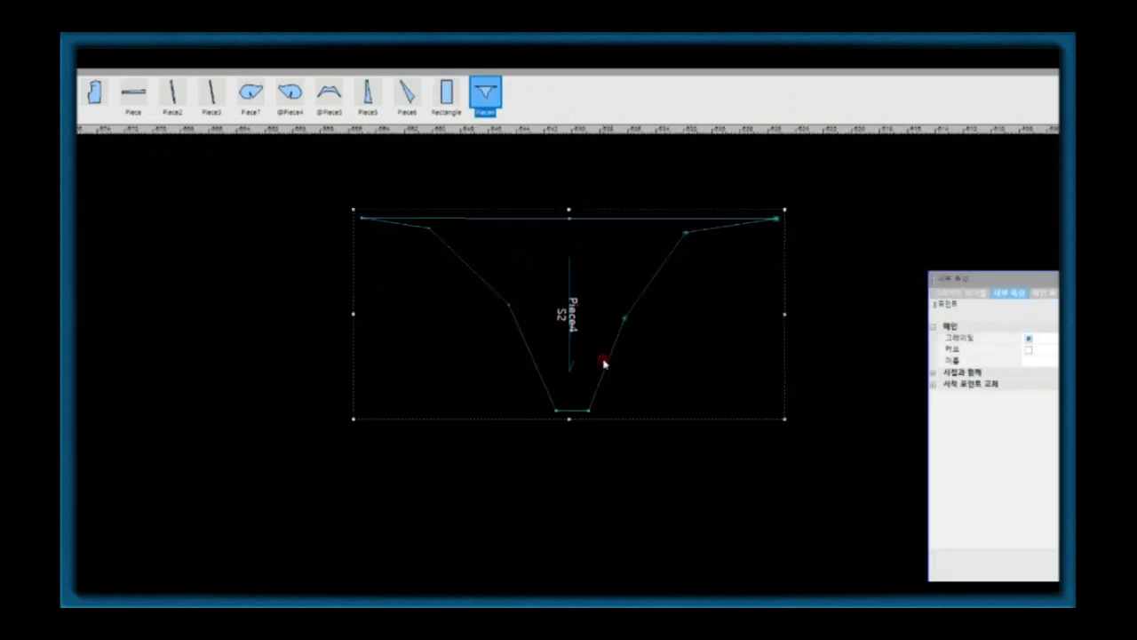
Pull Piece4's bottom vertex to reshape it and curve the diagonal edge
{"action": "left_click", "coordinate": [572, 411]}
{"action": "scroll", "coordinate": [605, 358], "scroll_direction": "up", "scroll_amount": 2}
{"action": "scroll", "coordinate": [589, 377], "scroll_direction": "up", "scroll_amount": 2}
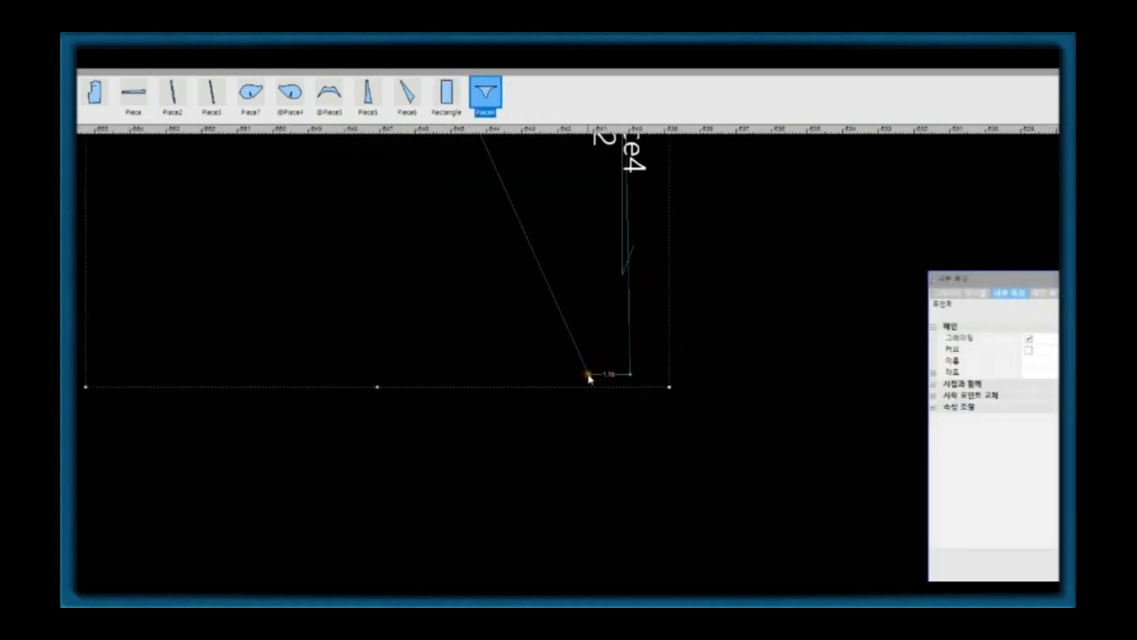
{"action": "scroll", "coordinate": [593, 468], "scroll_direction": "up", "scroll_amount": 1}
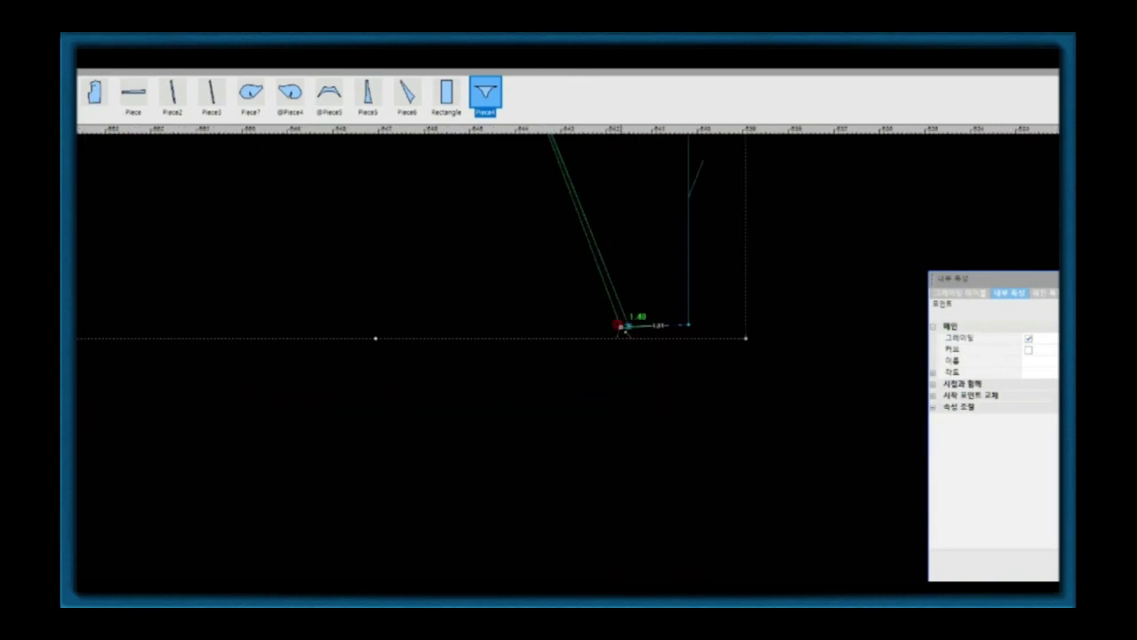
{"action": "mouse_move", "coordinate": [654, 325]}
{"action": "left_mouse_down"}
{"action": "mouse_move", "coordinate": [610, 358]}
{"action": "mouse_move", "coordinate": [537, 355]}
{"action": "left_mouse_up"}
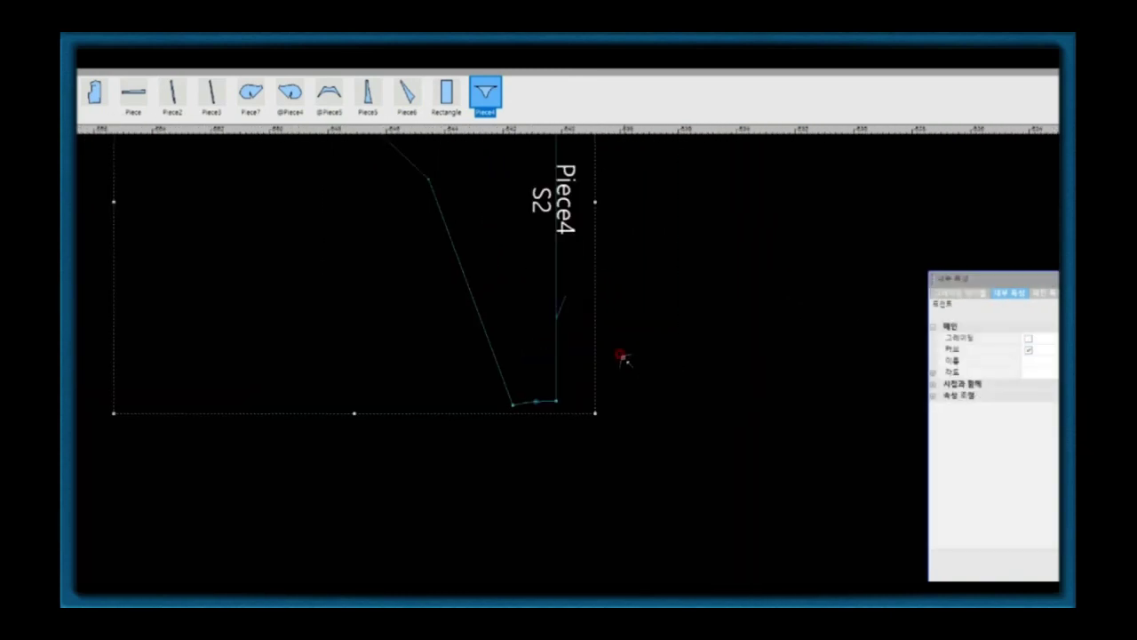
{"action": "scroll", "coordinate": [574, 327], "scroll_direction": "up", "scroll_amount": 2}
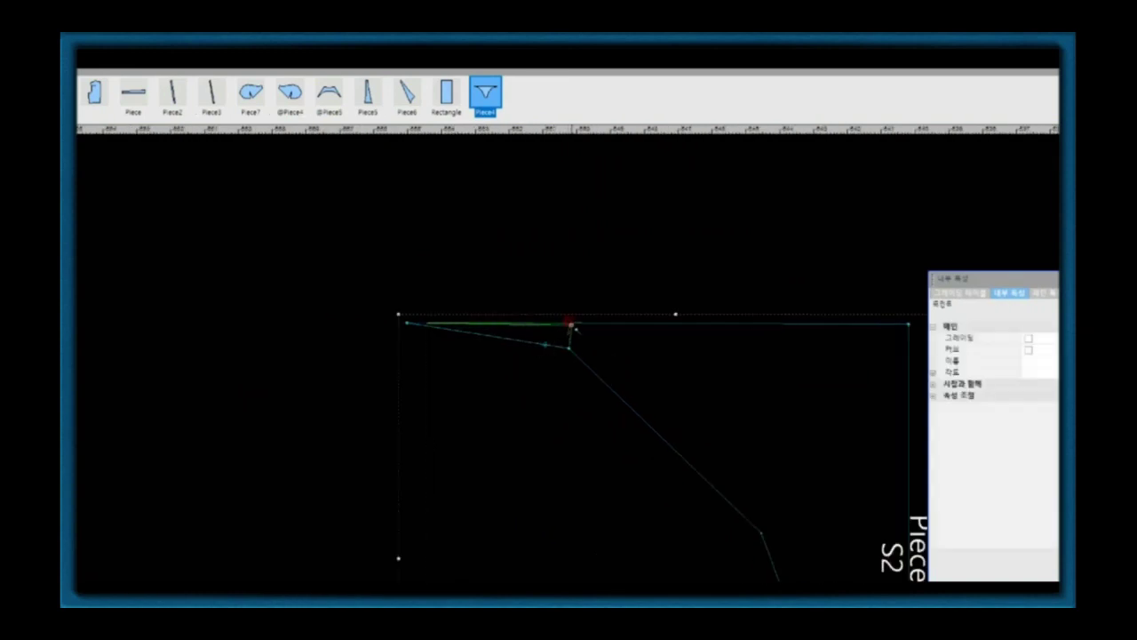
{"action": "left_click", "coordinate": [938, 349]}
Place a copy of Piece4 directly below the original and inspect its curve
{"action": "scroll", "coordinate": [577, 373], "scroll_direction": "up", "scroll_amount": 1}
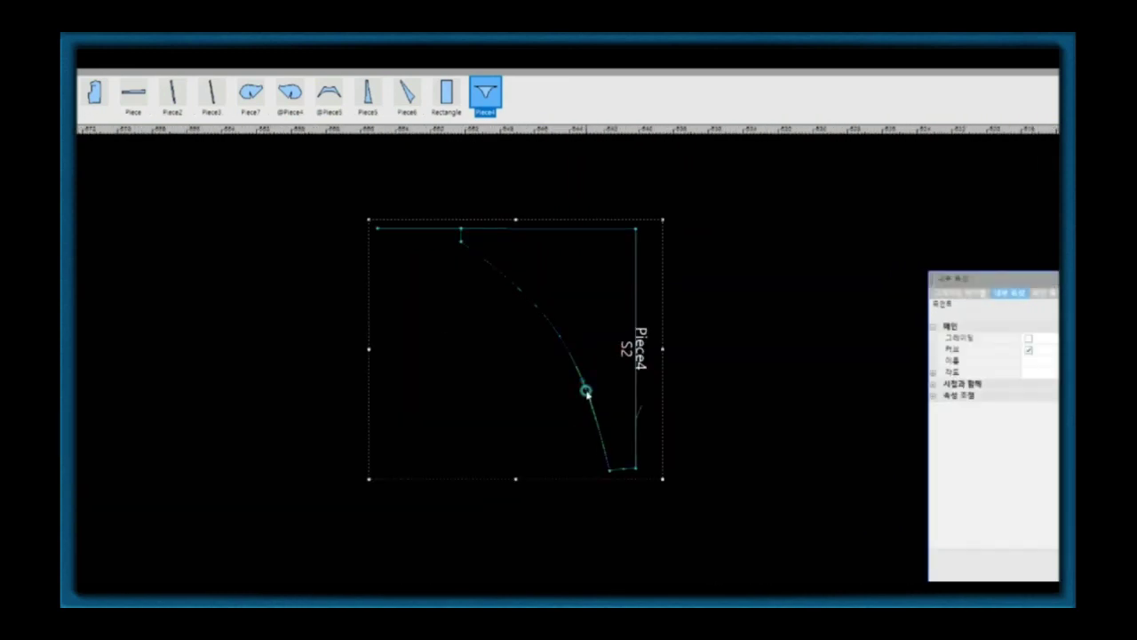
{"action": "scroll", "coordinate": [609, 342], "scroll_direction": "up", "scroll_amount": 1}
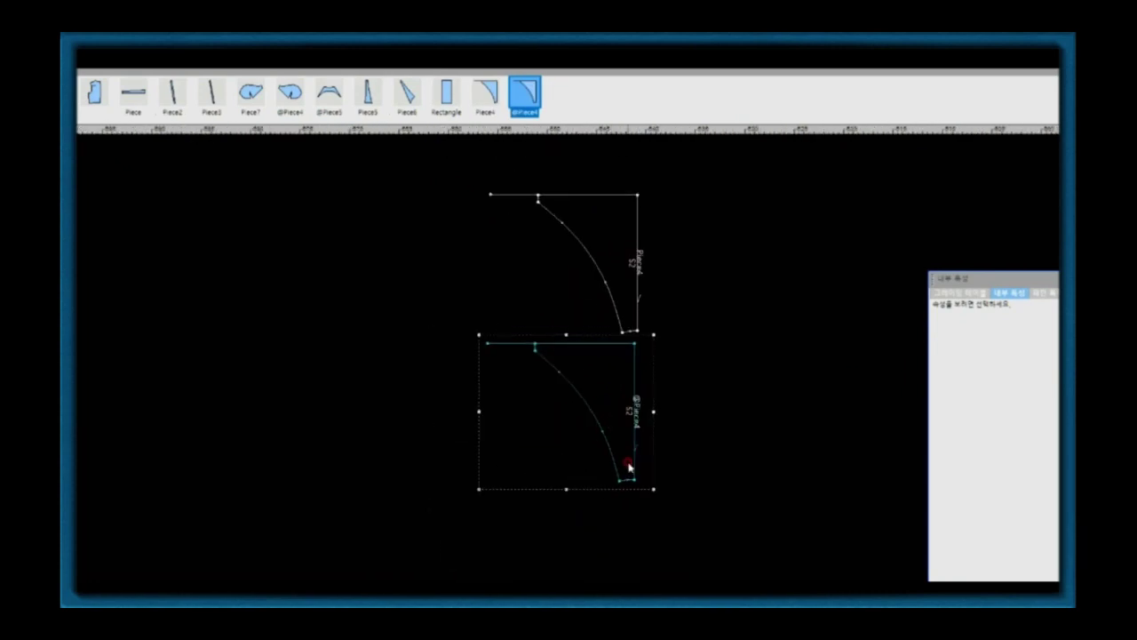
{"action": "left_click_drag", "start_coordinate": [616, 377], "coordinate": [617, 401]}
{"action": "key", "text": "Return"}
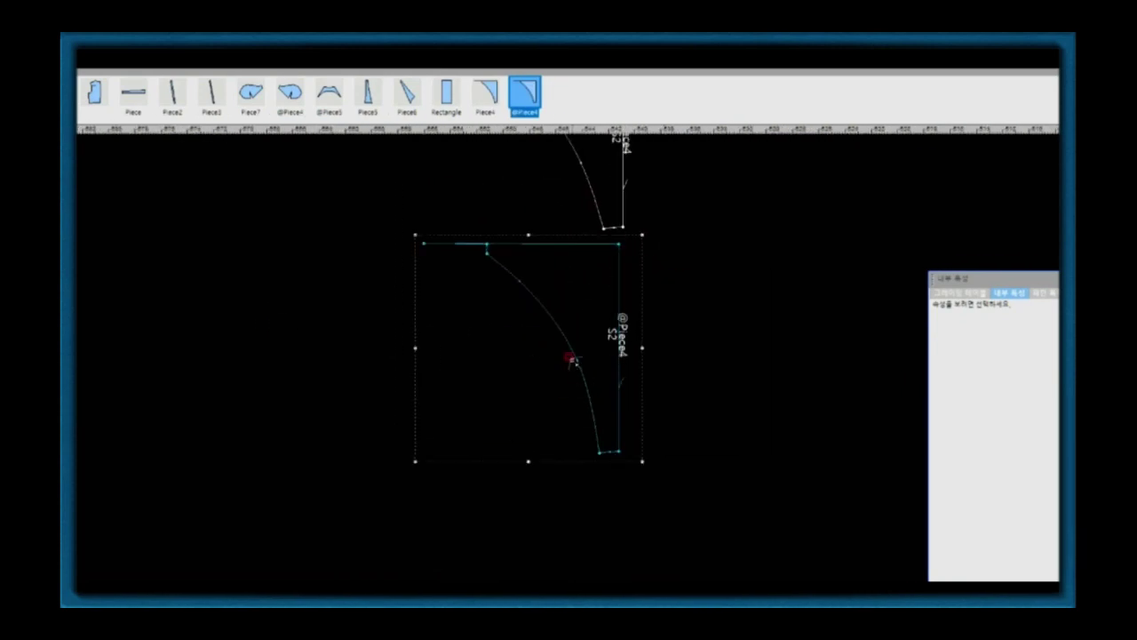
{"action": "left_click", "coordinate": [574, 357]}
{"action": "key", "text": "Escape"}
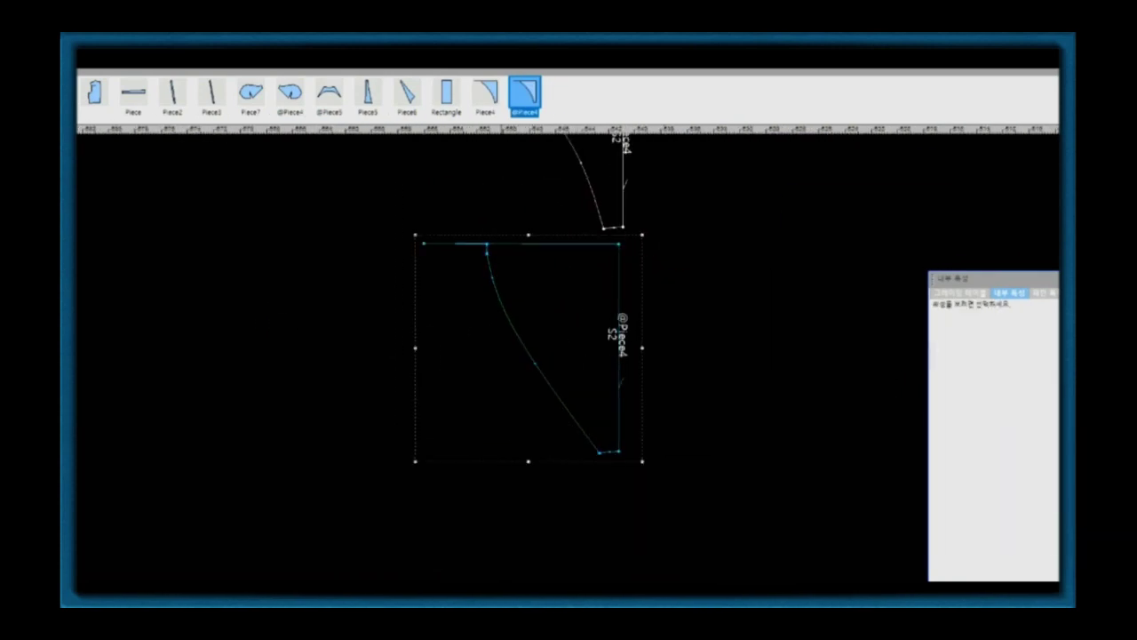
{"action": "left_click", "coordinate": [508, 411]}
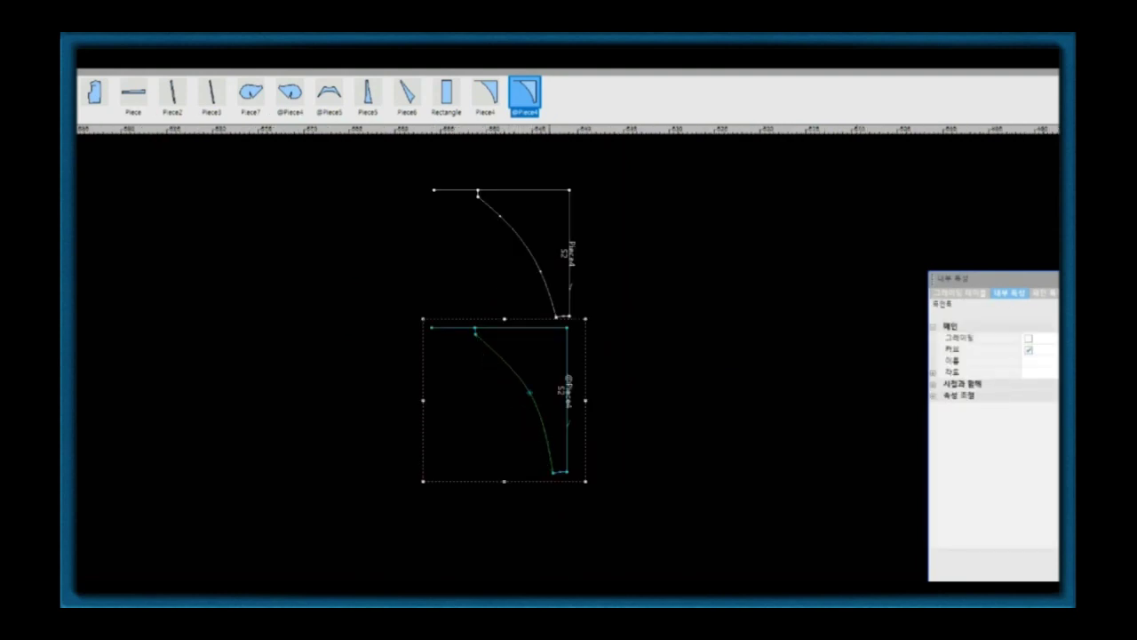
{"action": "key", "text": "Escape"}
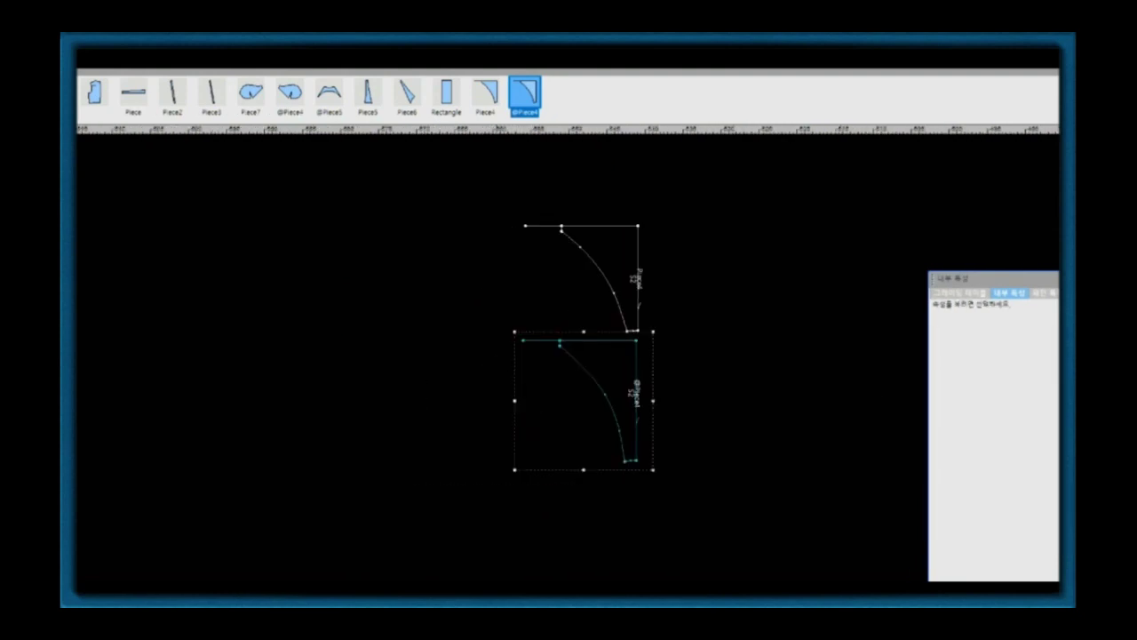
{"action": "scroll", "coordinate": [582, 355], "scroll_direction": "up", "scroll_amount": 5}
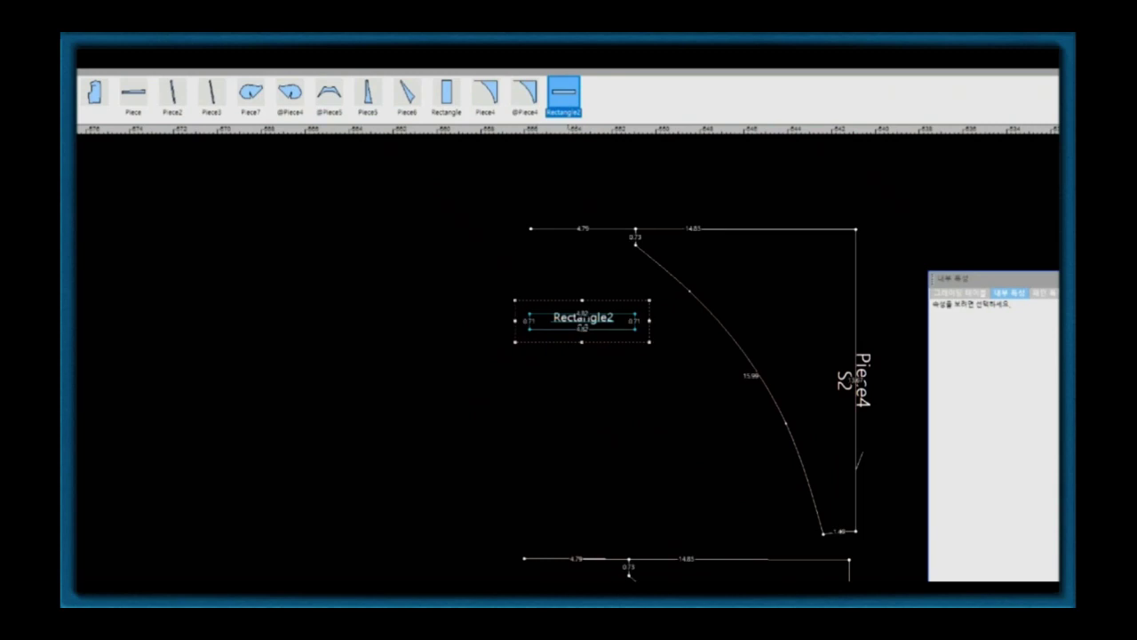
Show edge lengths, stretch Rectangle2 to a 25.14 strap, and snap it to Piece4's top corner
{"action": "key", "text": "ctrl+m"}
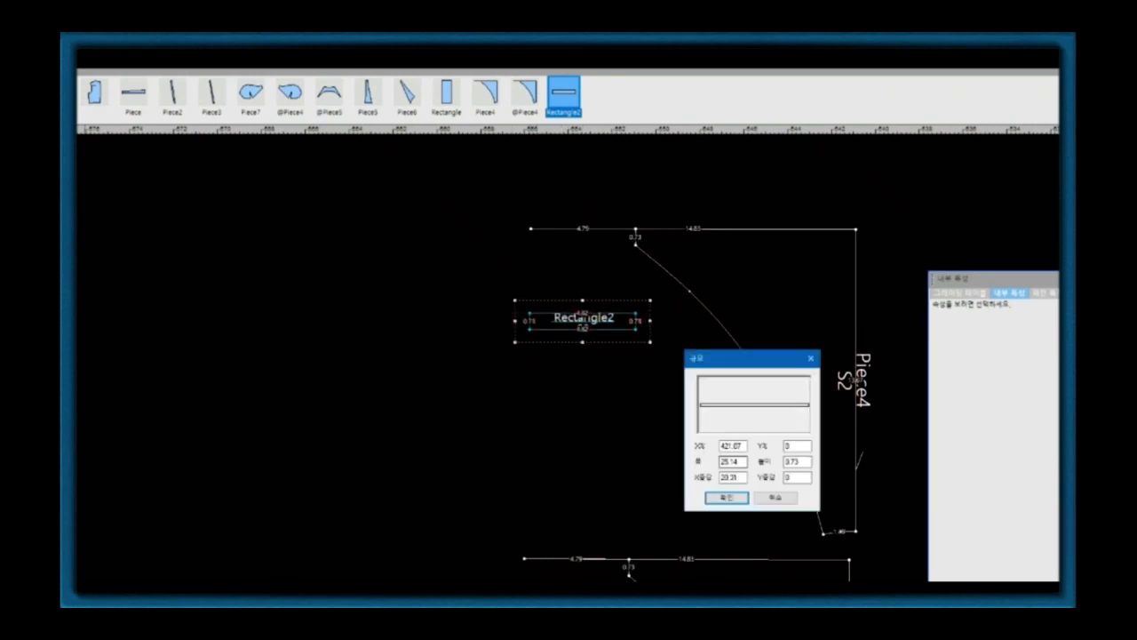
{"action": "key", "text": "Return"}
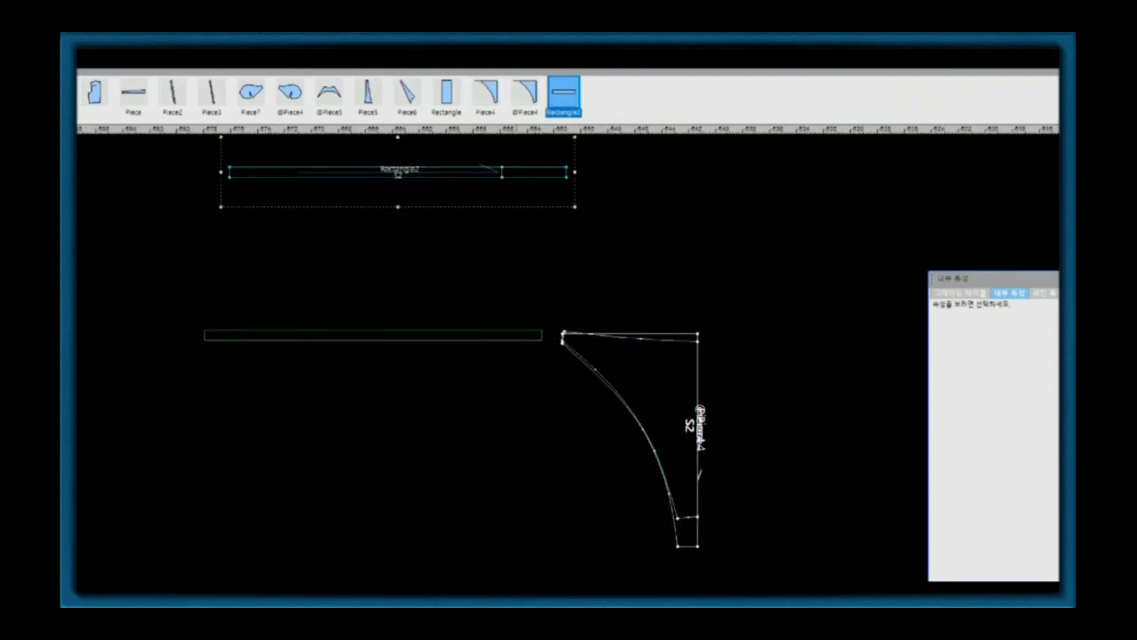
{"action": "left_click_drag", "start_coordinate": [398, 174], "coordinate": [329, 348]}
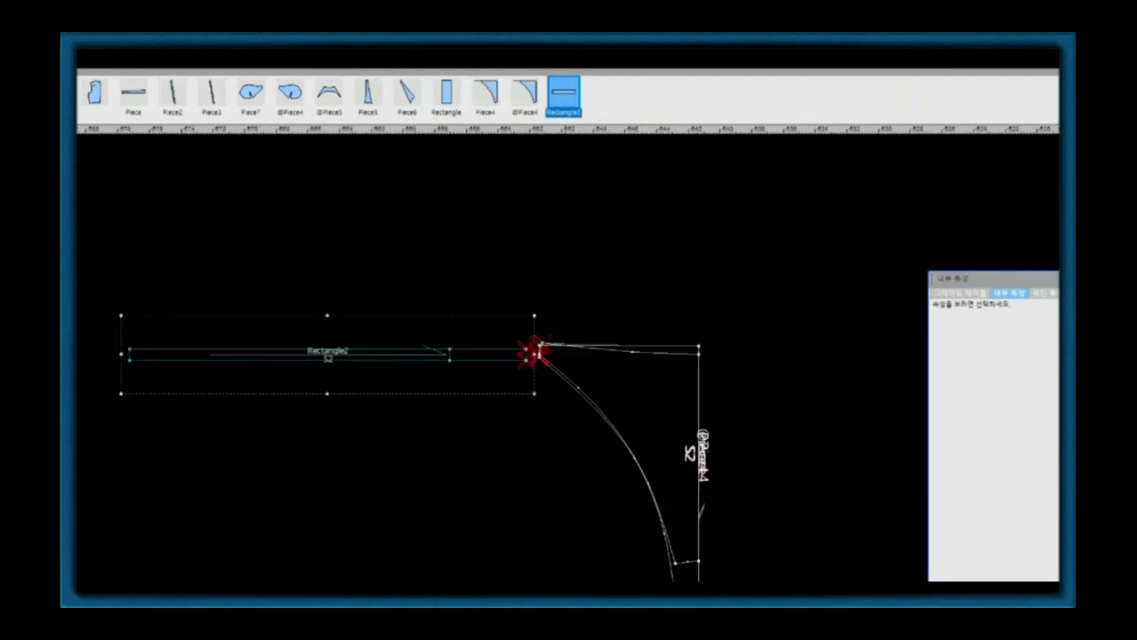
{"action": "key", "text": "Return"}
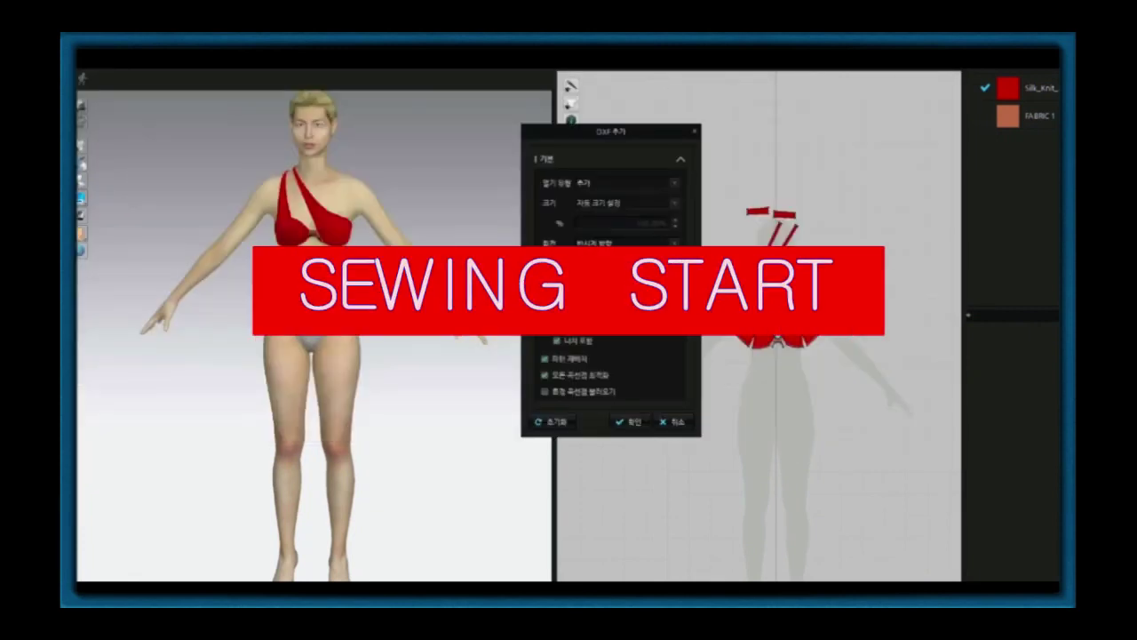
Flip the panty pieces vertically and place the front piece on the front hip arrangement point
{"action": "right_click", "coordinate": [454, 364]}
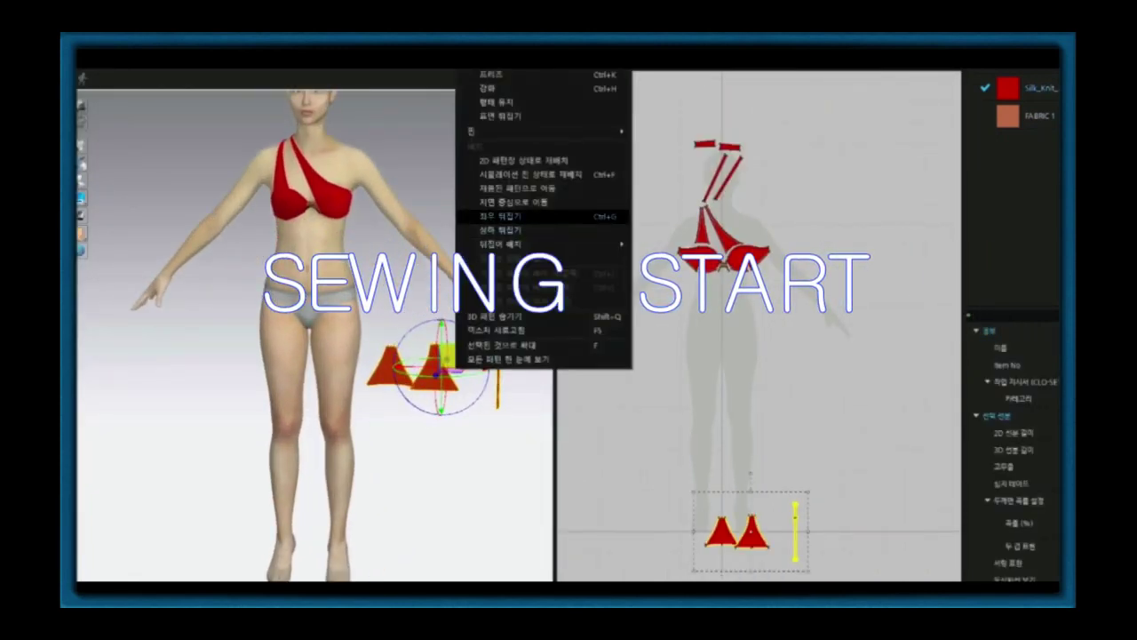
{"action": "left_click", "coordinate": [500, 229]}
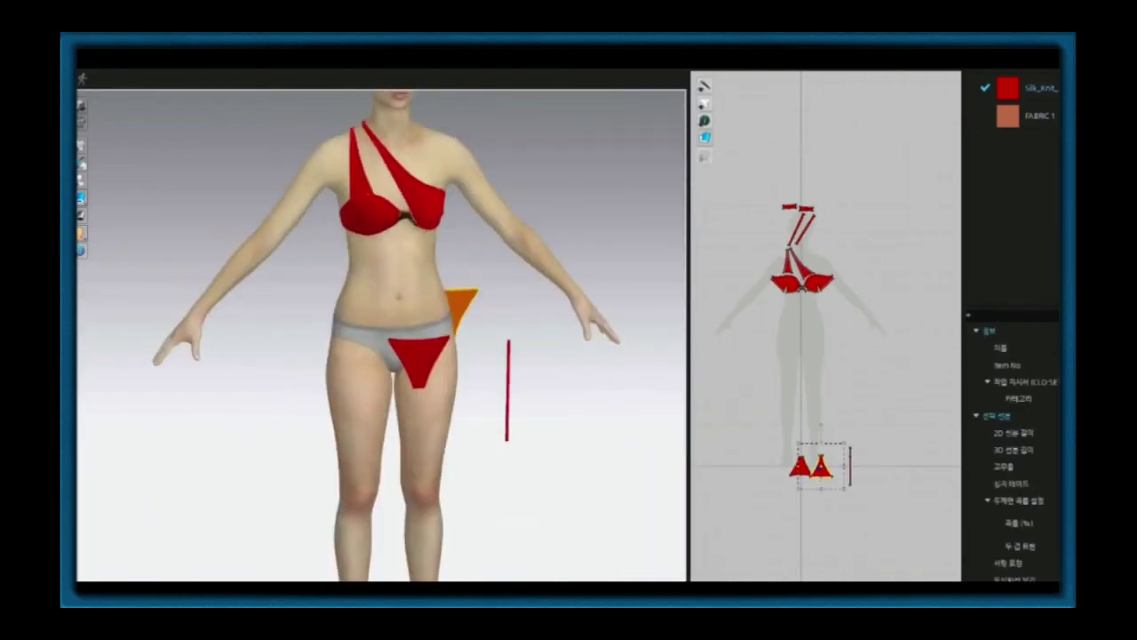
{"action": "left_click", "coordinate": [417, 356]}
{"action": "key", "text": "shift+f"}
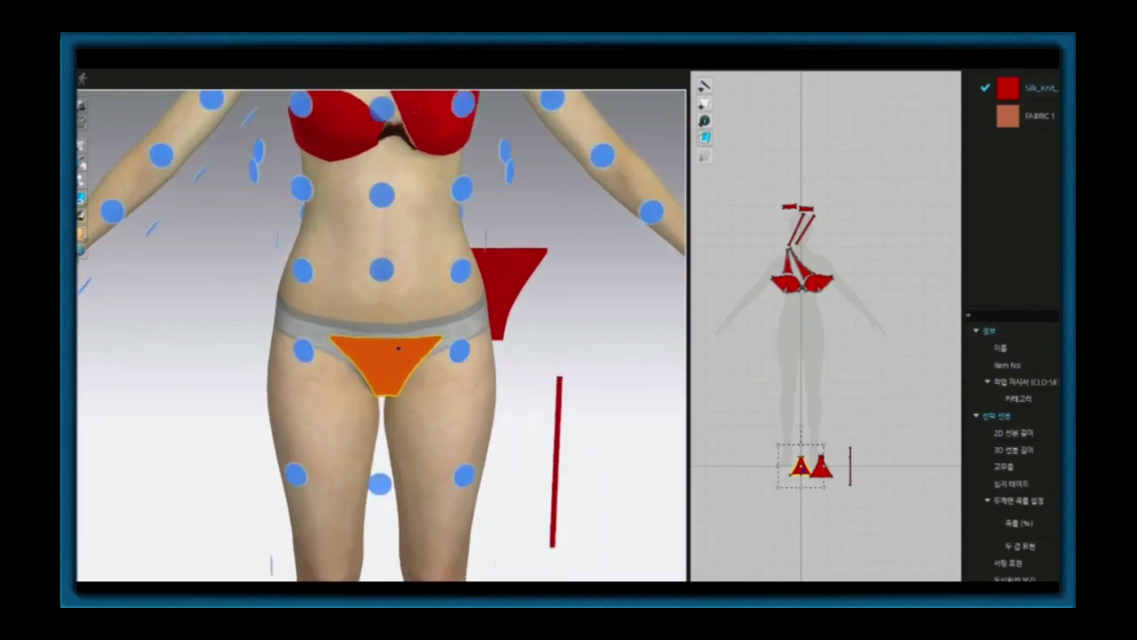
{"action": "right_click", "coordinate": [381, 360]}
{"action": "left_click", "coordinate": [417, 351]}
Arrange the back panty piece on the avatar's back
{"action": "key", "text": "8"}
{"action": "right_click", "coordinate": [384, 297]}
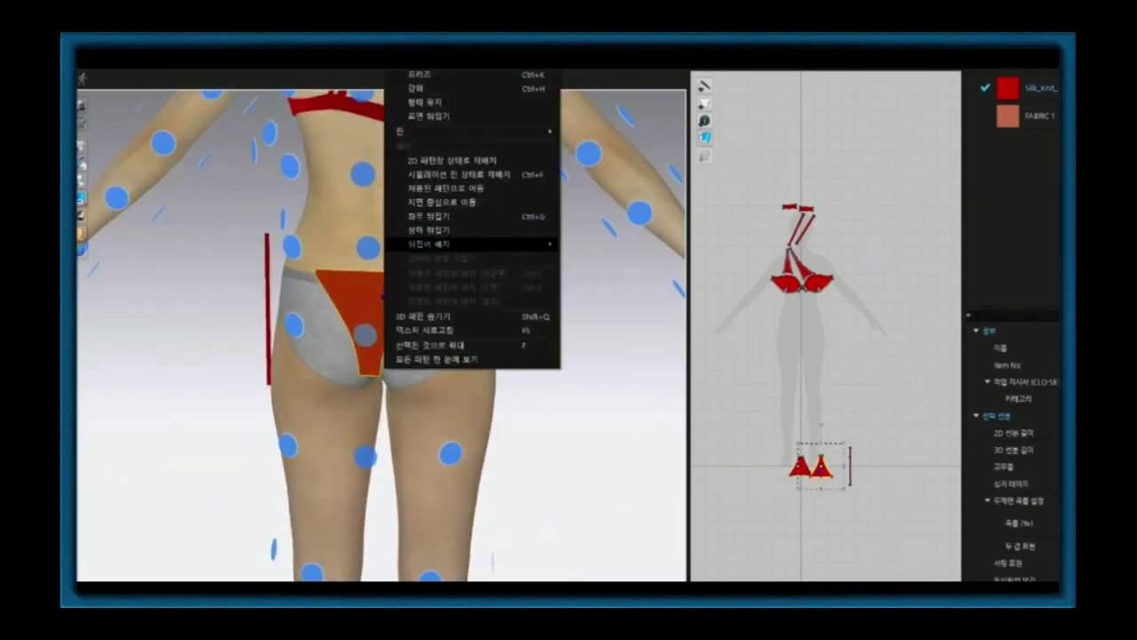
{"action": "left_click", "coordinate": [576, 244]}
{"action": "right_click", "coordinate": [406, 294]}
Turn the view back to the avatar's front
{"action": "key", "text": "2"}
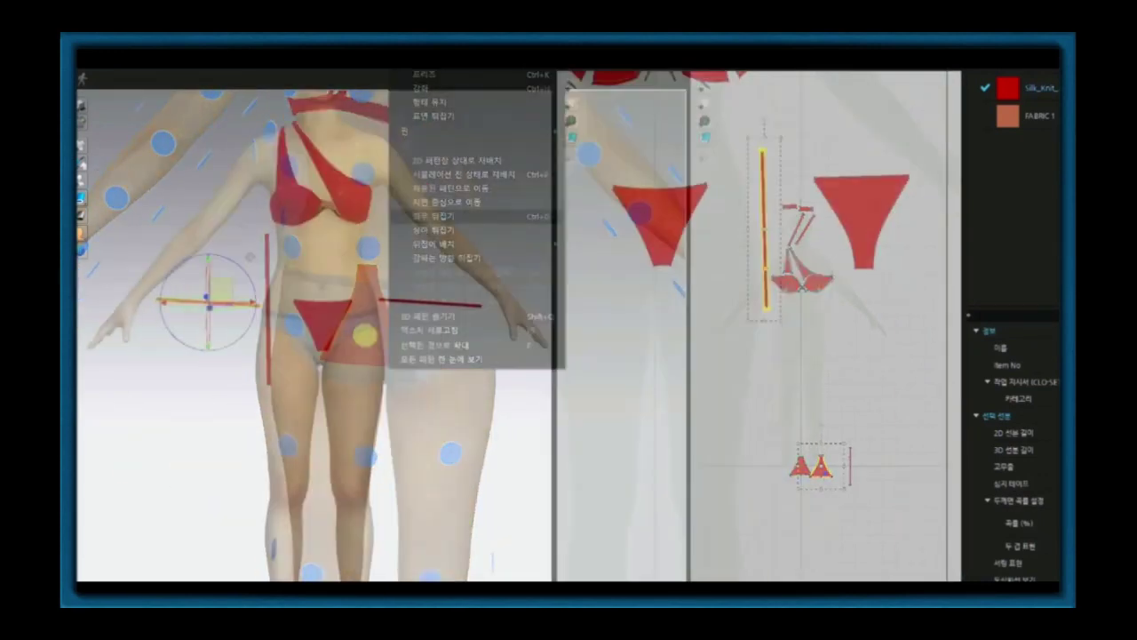